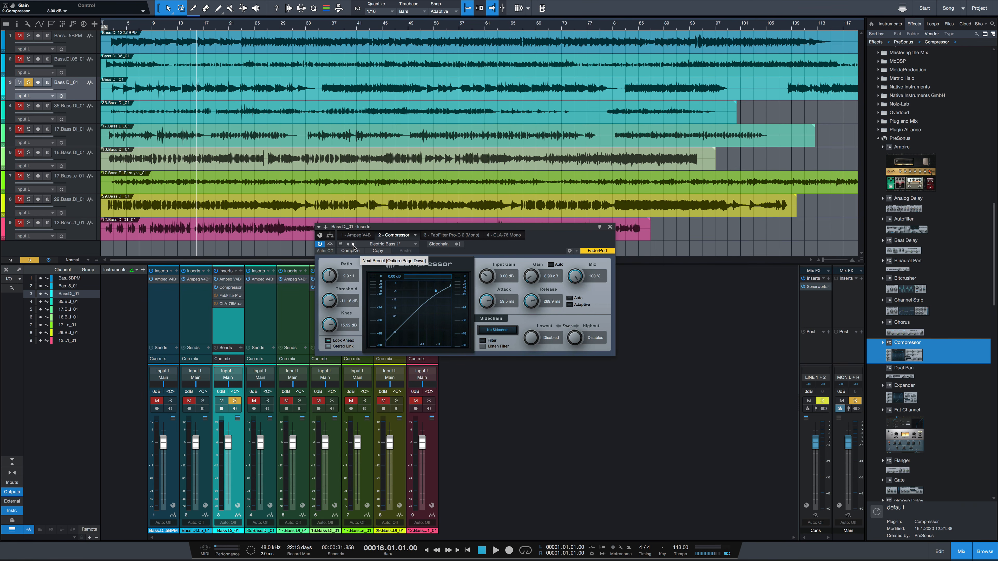
Step back and forth through the Compressor's Electric Bass 1 and Electric Bass 2 presets on the Bass DI_01 track to compare their settings
{"action": "left_click", "coordinate": [353, 245]}
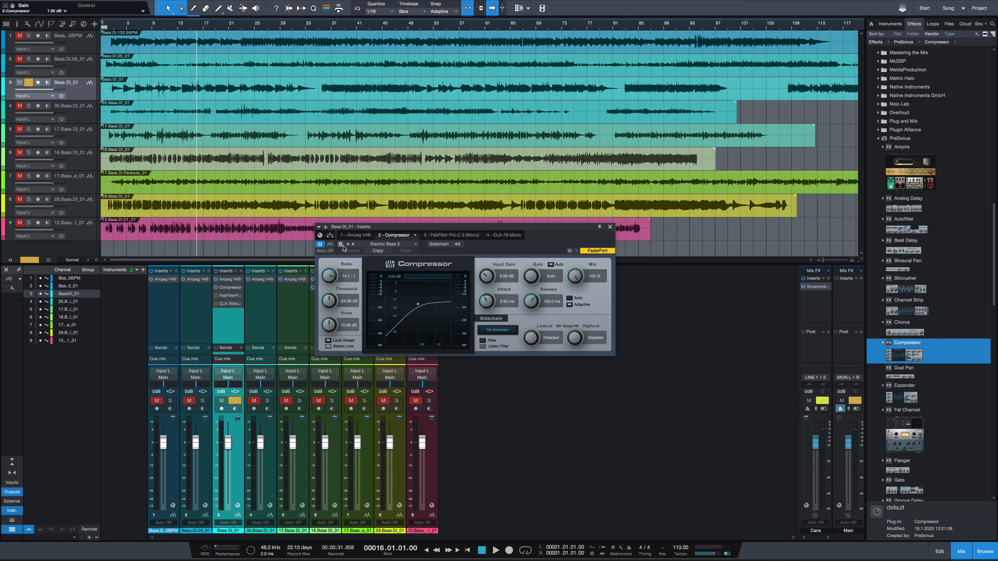
{"action": "left_click", "coordinate": [348, 245]}
{"action": "left_click", "coordinate": [353, 244]}
{"action": "left_click", "coordinate": [353, 245]}
{"action": "left_click", "coordinate": [348, 244]}
{"action": "left_click", "coordinate": [348, 245]}
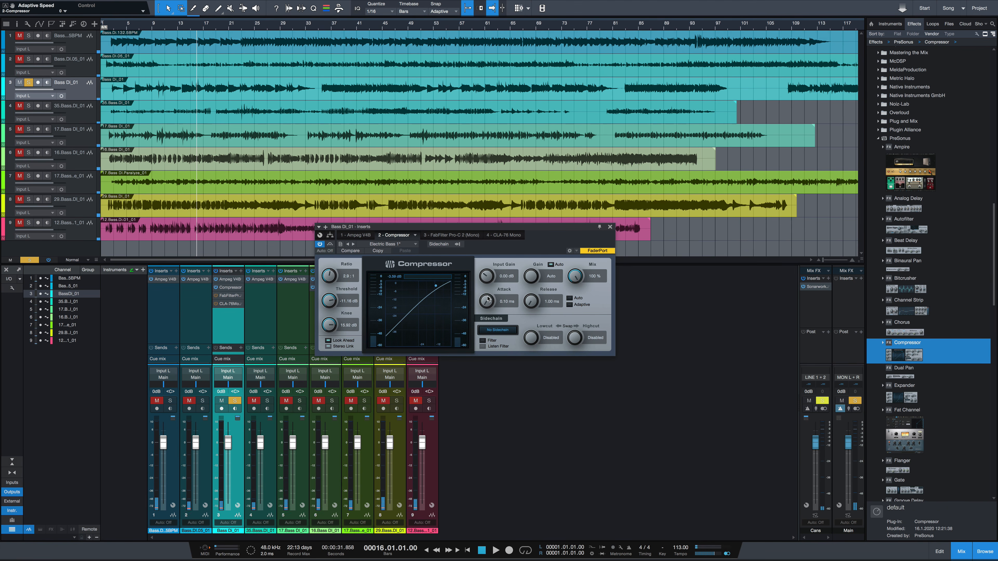
Set the Compressor's attack to 0.10 ms and audition the bass track with it
{"action": "left_click_drag", "start_coordinate": [488, 301], "coordinate": [489, 311]}
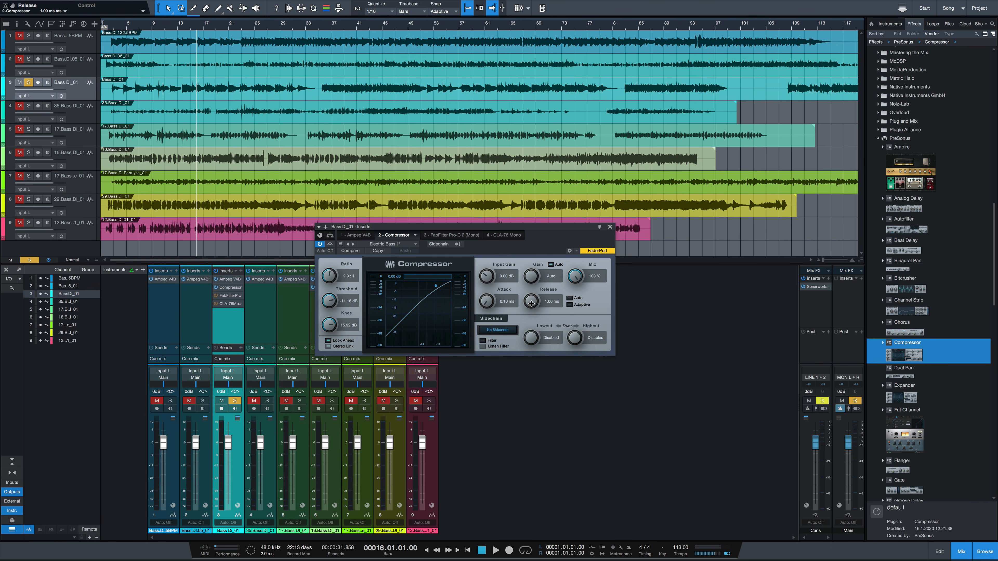
{"action": "key", "text": "space"}
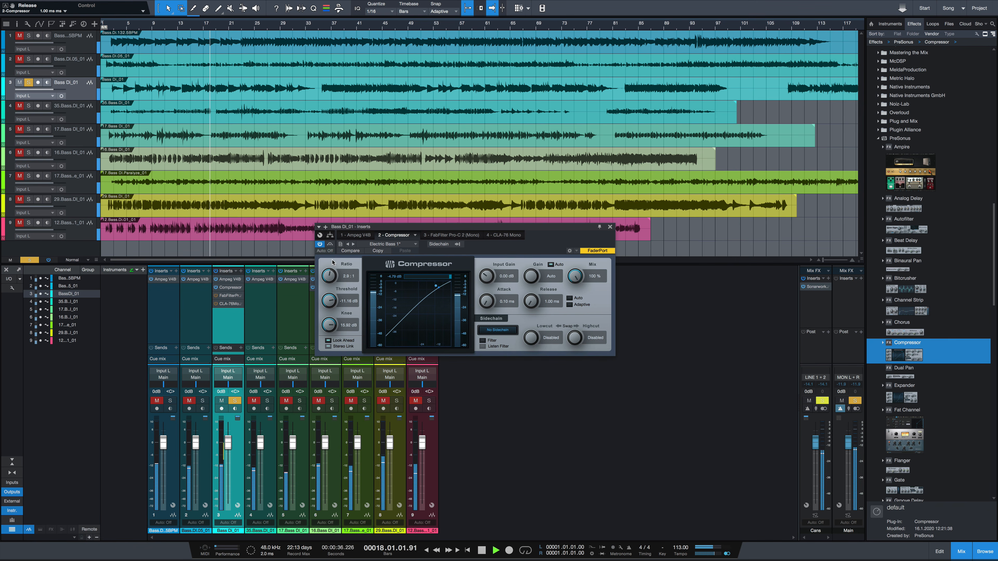
{"action": "key", "text": "space"}
Bypass the stock Compressor and open the FabFilter Pro-C 2 insert on Bass DI_01, moving its window clear of the lower screen edge
{"action": "left_click", "coordinate": [331, 245]}
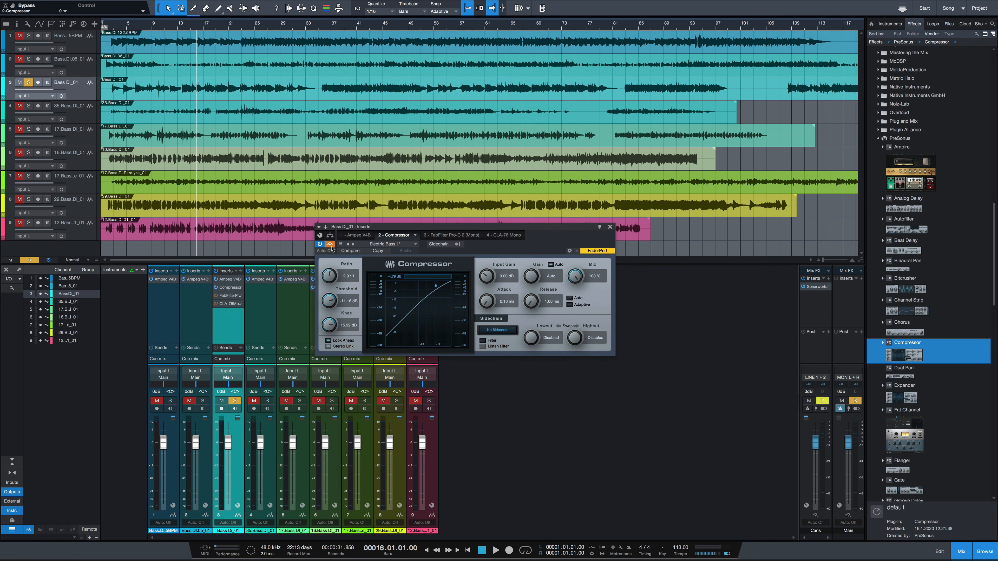
{"action": "left_click", "coordinate": [229, 296]}
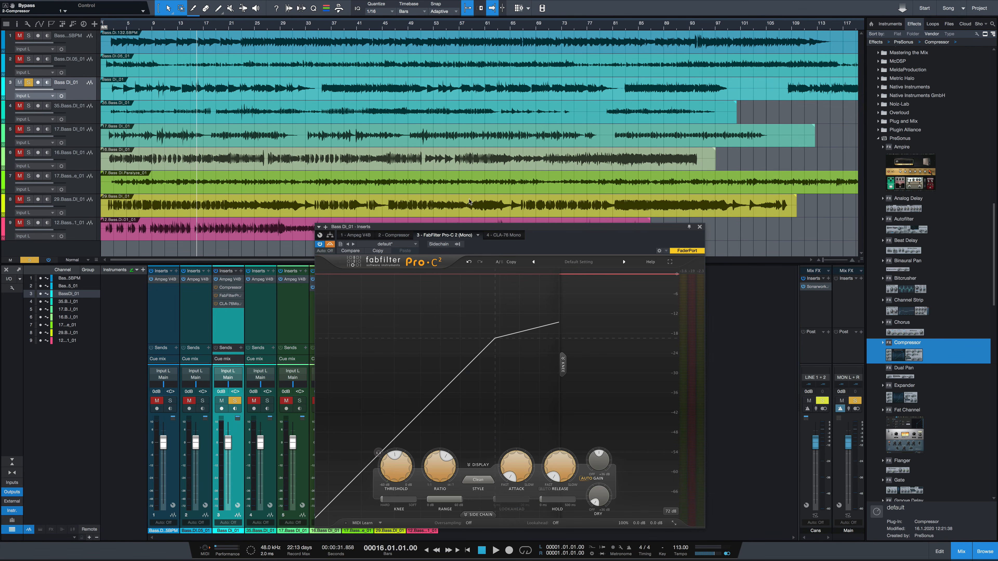
{"action": "left_click_drag", "start_coordinate": [459, 226], "coordinate": [427, 165]}
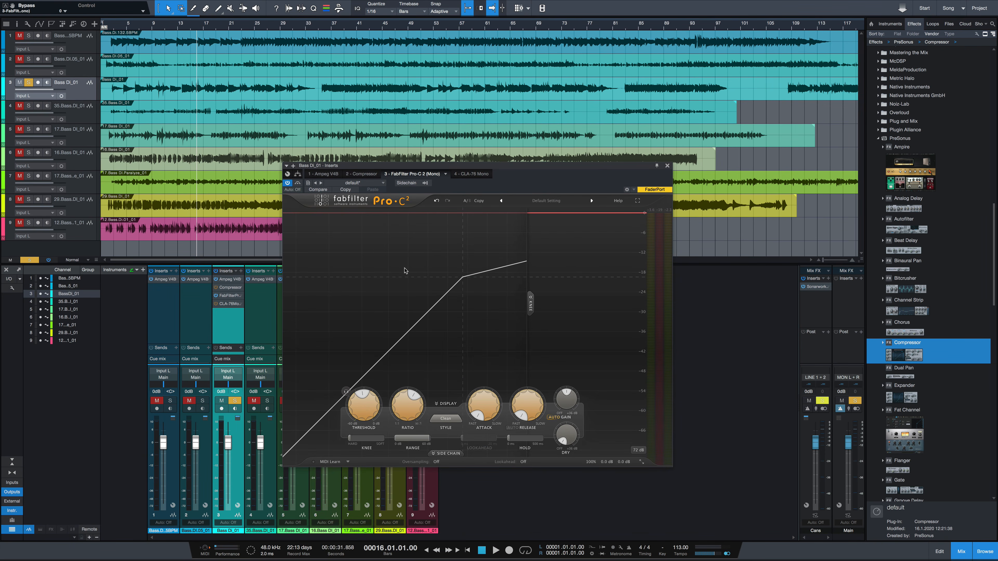
Play the bass twice through FabFilter Pro-C 2 and examine how its gain reduction curve reacts with the current attack and release
{"action": "mouse_move", "coordinate": [478, 433]}
{"action": "mouse_move", "coordinate": [540, 424]}
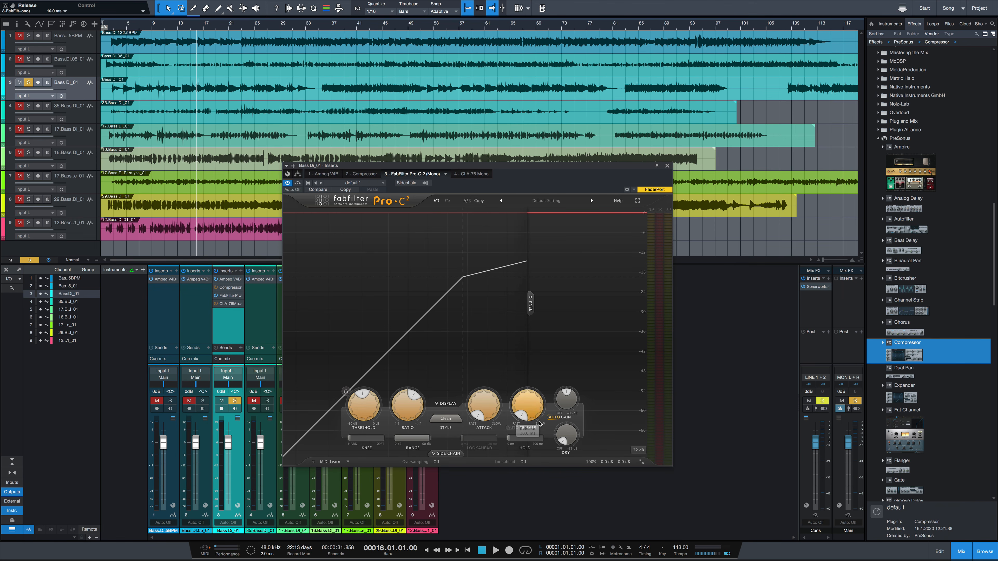
{"action": "key", "text": "space"}
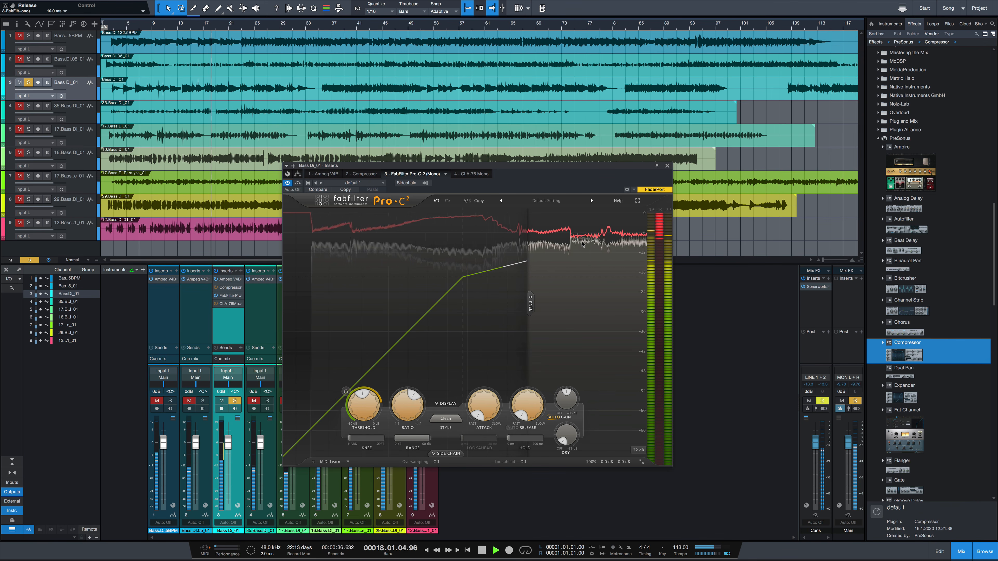
{"action": "key", "text": "space"}
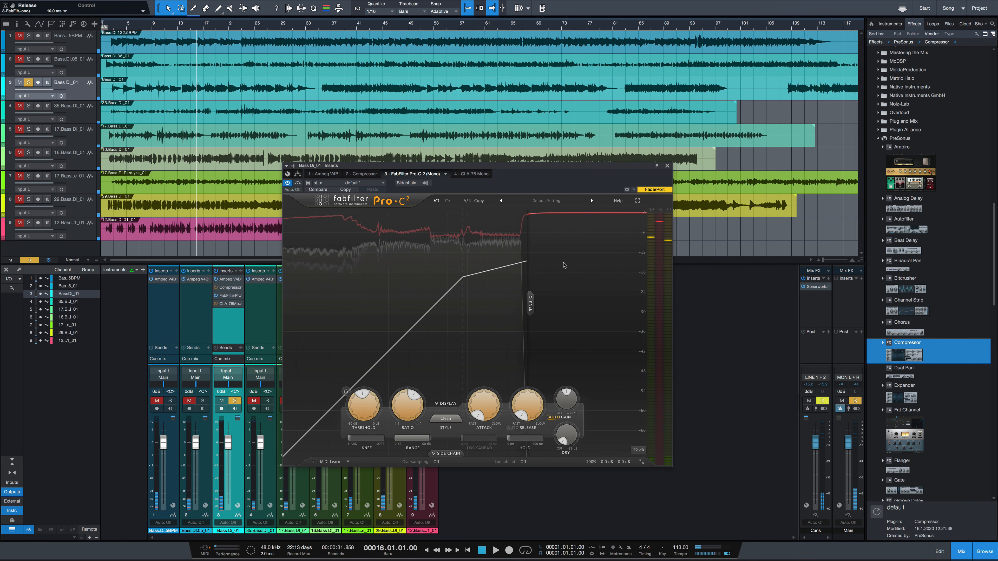
{"action": "key", "text": "space"}
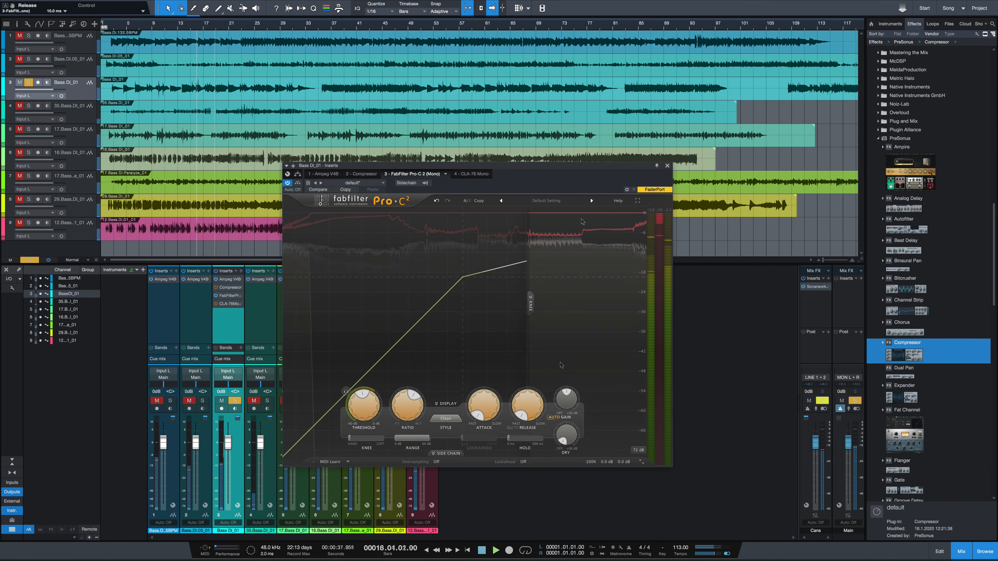
{"action": "key", "text": "space"}
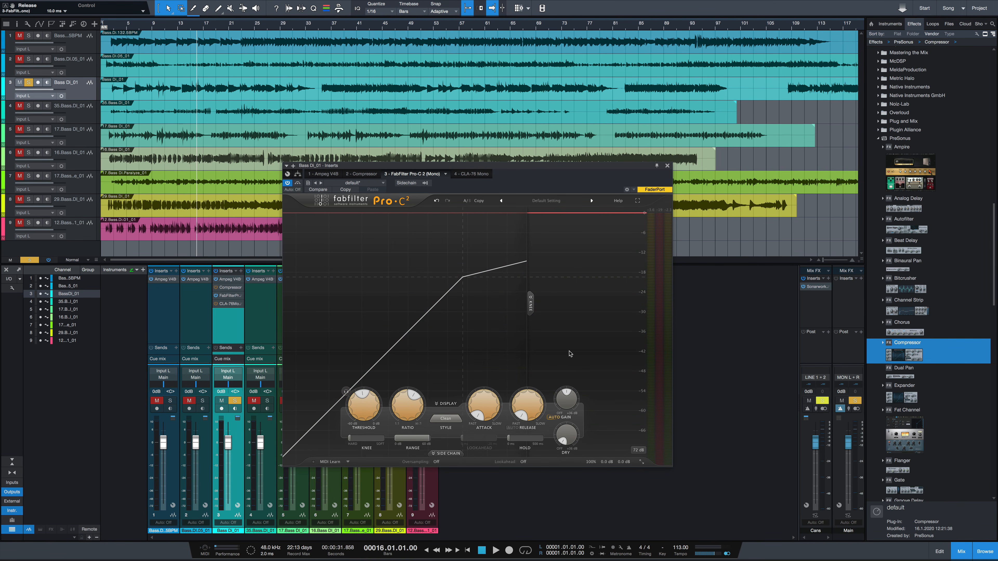
During playback, raise the FabFilter Pro-C 2 release to about 388.8 ms and its attack to about 26.30 ms
{"action": "key", "text": "space"}
{"action": "left_click_drag", "start_coordinate": [486, 417], "coordinate": [479, 368]}
{"action": "left_click_drag", "start_coordinate": [519, 396], "coordinate": [525, 371]}
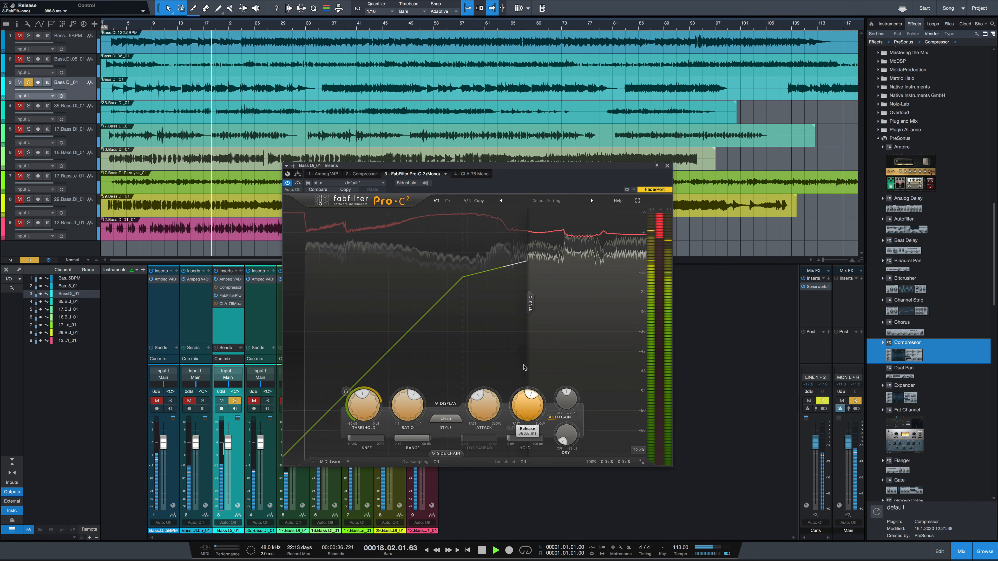
{"action": "left_click_drag", "start_coordinate": [484, 409], "coordinate": [484, 400]}
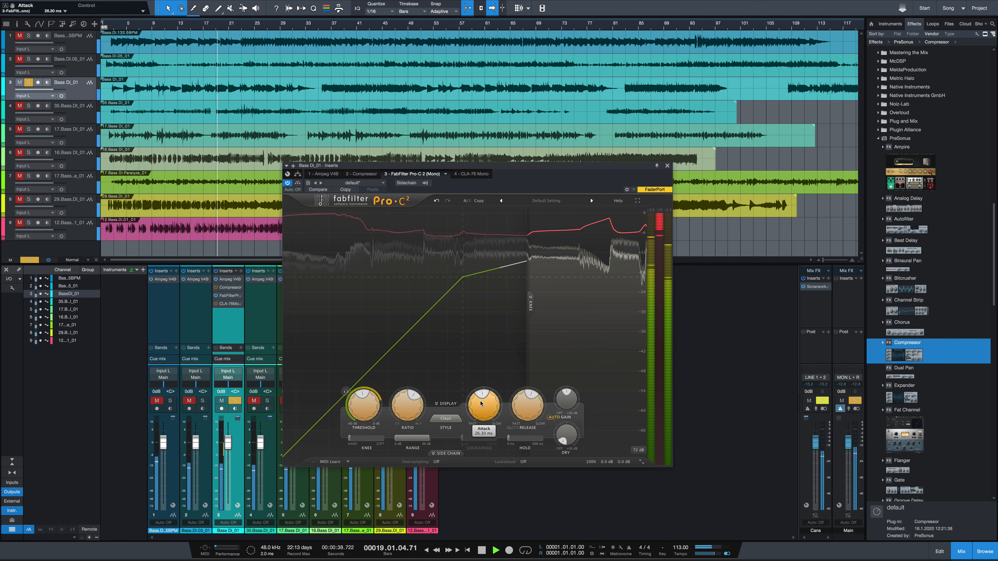
{"action": "key", "text": "space"}
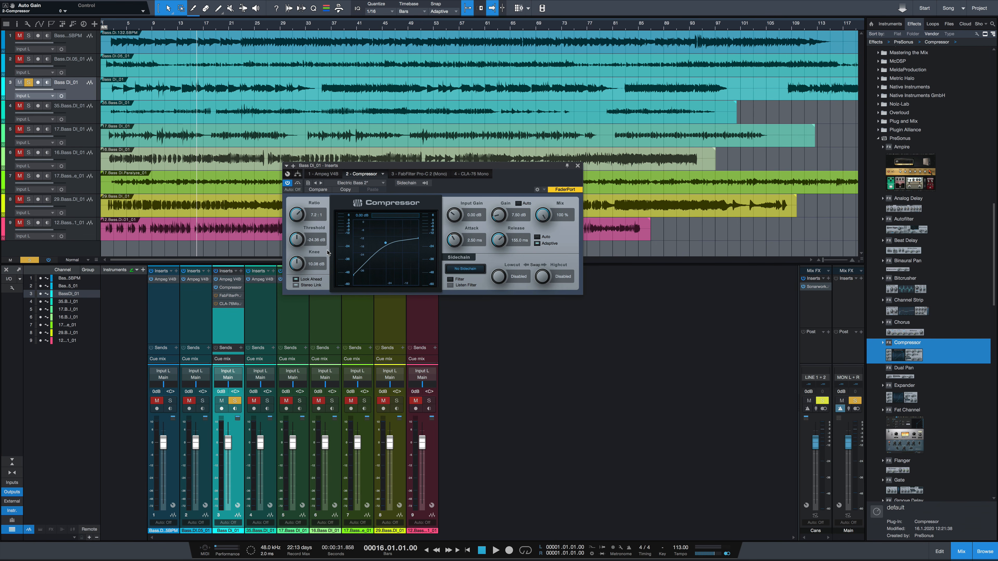
While the bass plays, set the Compressor's threshold to about -14.04 dB and its makeup gain to about 2.70 dB
{"action": "key", "text": "space"}
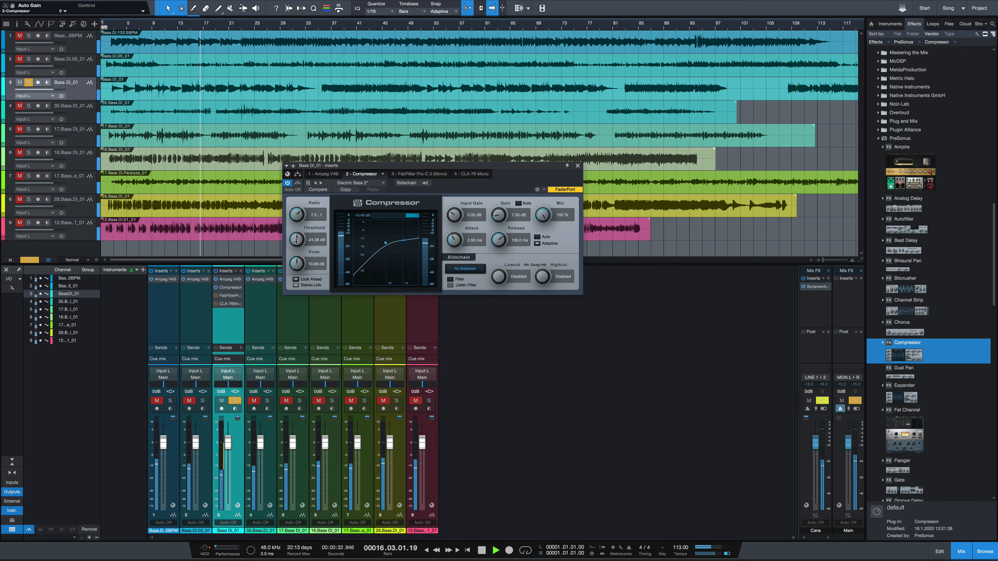
{"action": "left_click_drag", "start_coordinate": [297, 243], "coordinate": [298, 235]}
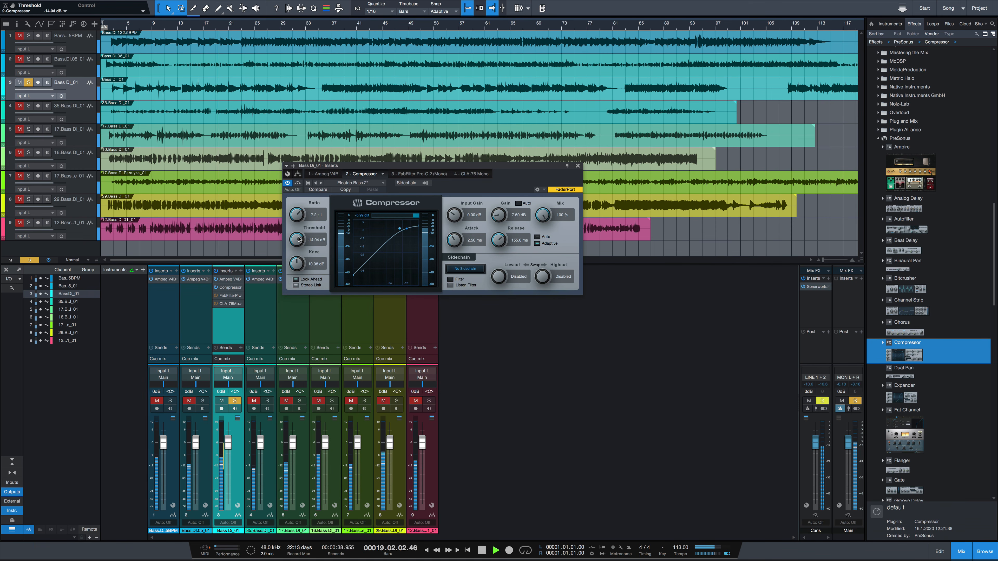
{"action": "left_click_drag", "start_coordinate": [499, 215], "coordinate": [497, 225]}
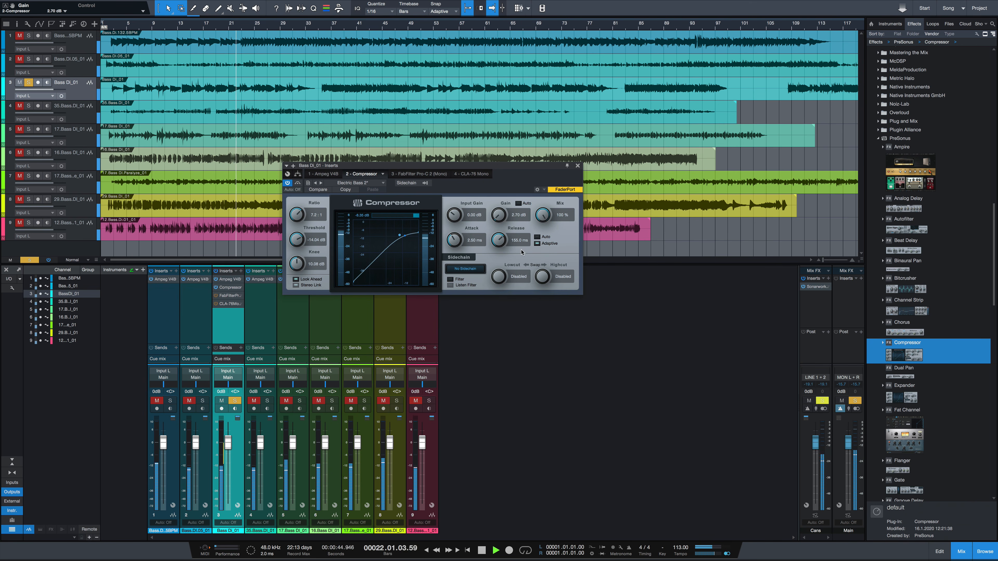
{"action": "key", "text": "space"}
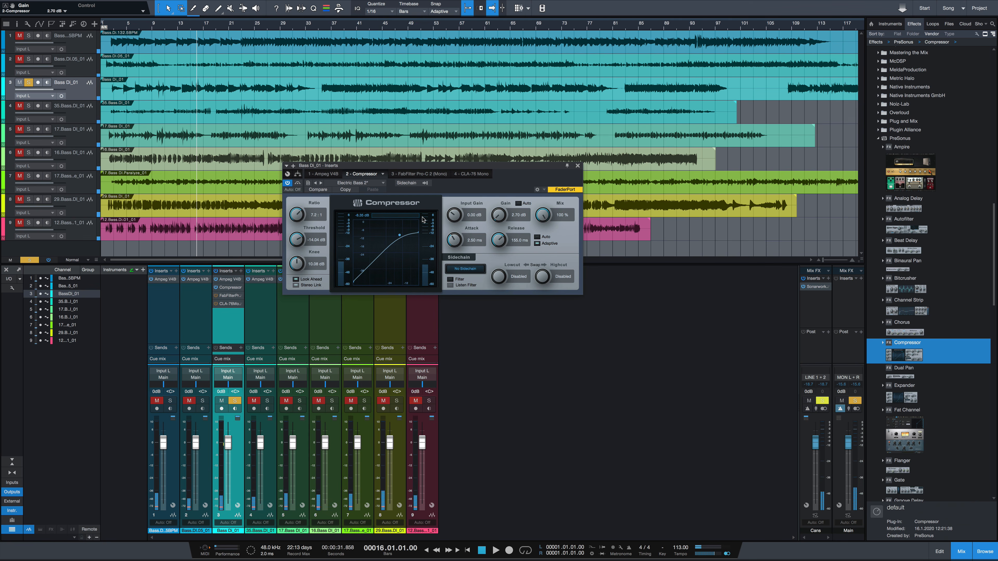
Compare the bass level during playback with the Compressor bypassed and with it active
{"action": "mouse_move", "coordinate": [423, 219]}
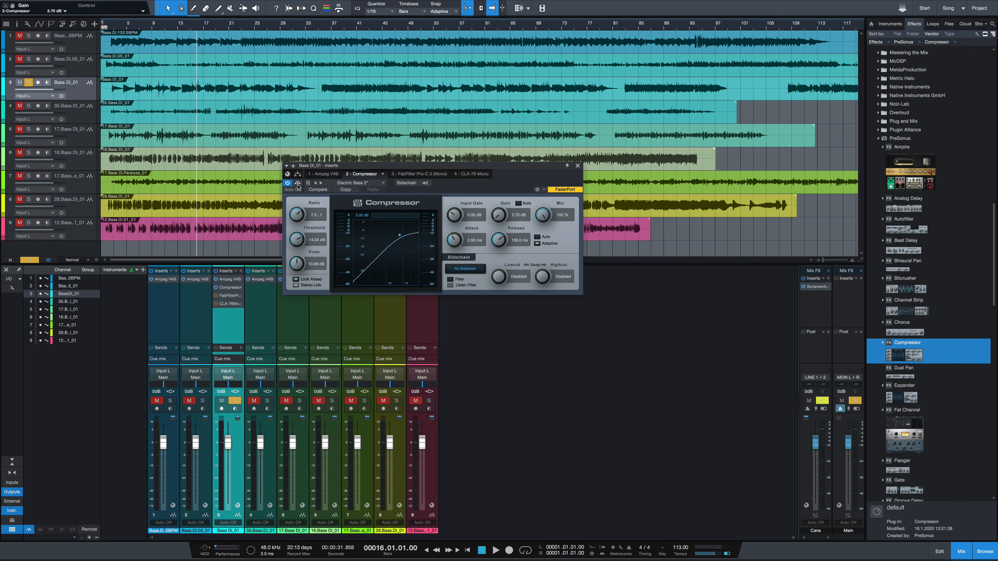
{"action": "left_click", "coordinate": [299, 184]}
{"action": "key", "text": "space"}
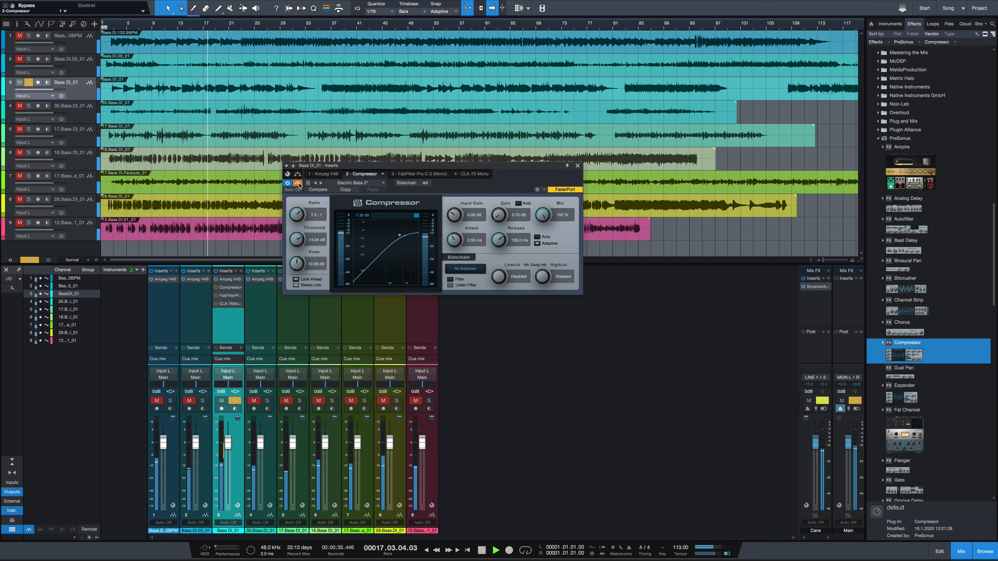
{"action": "key", "text": "space"}
{"action": "key", "text": "space"}
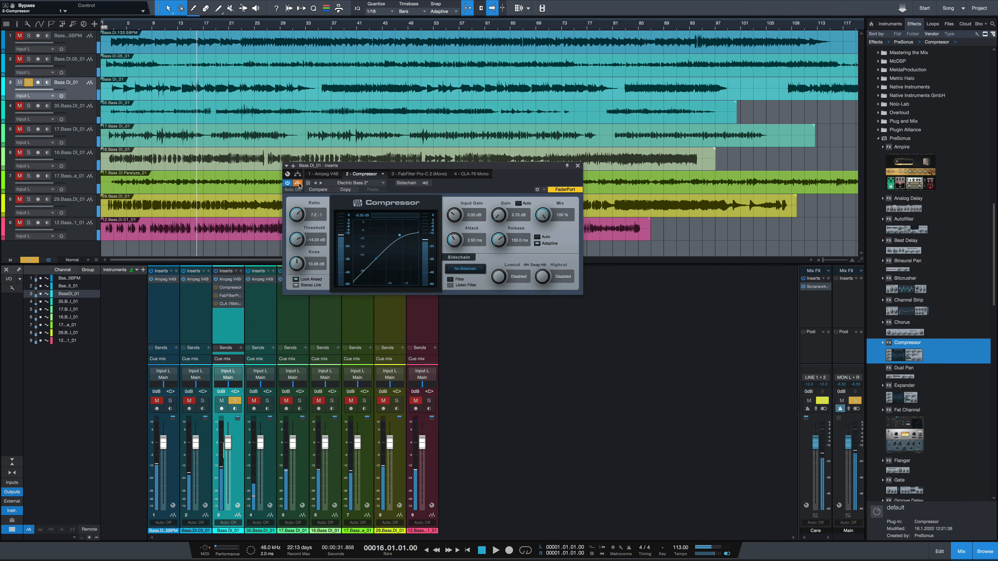
{"action": "left_click", "coordinate": [299, 184]}
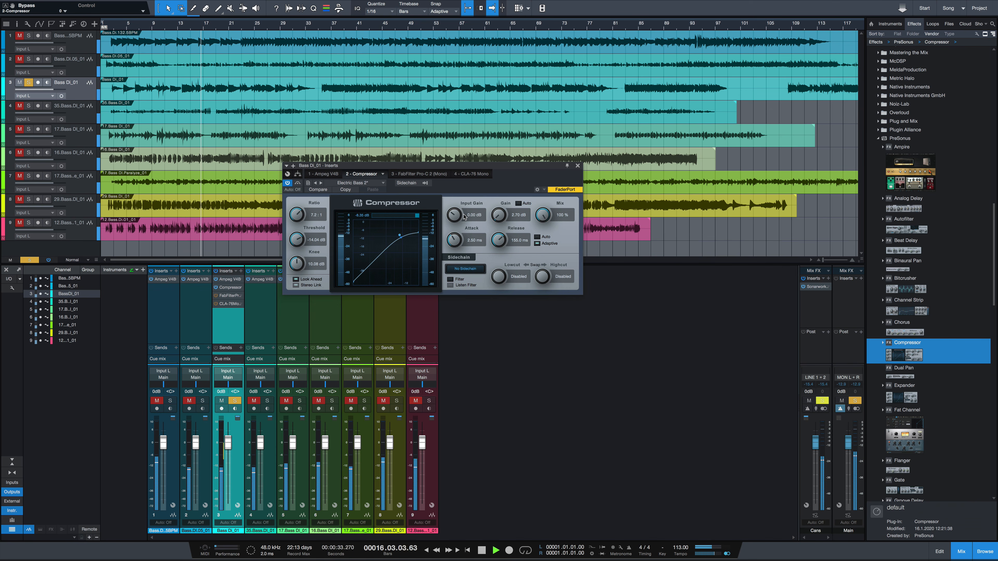
Raise the Compressor's makeup gain to about 4.38 dB while the bass plays, and stop playback
{"action": "left_click_drag", "start_coordinate": [502, 218], "coordinate": [503, 214]}
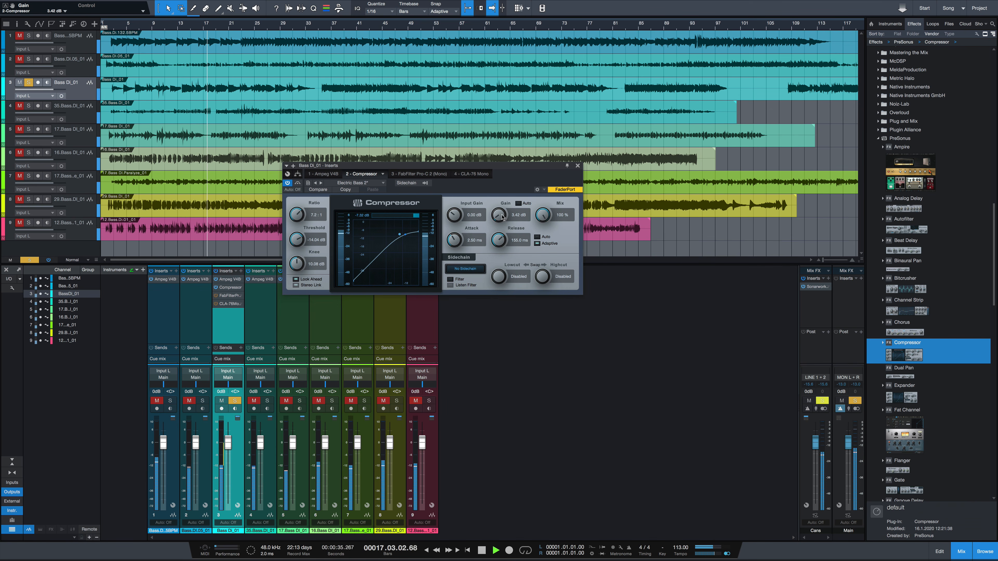
{"action": "scroll", "coordinate": [504, 216], "scroll_direction": "up", "scroll_amount": 4}
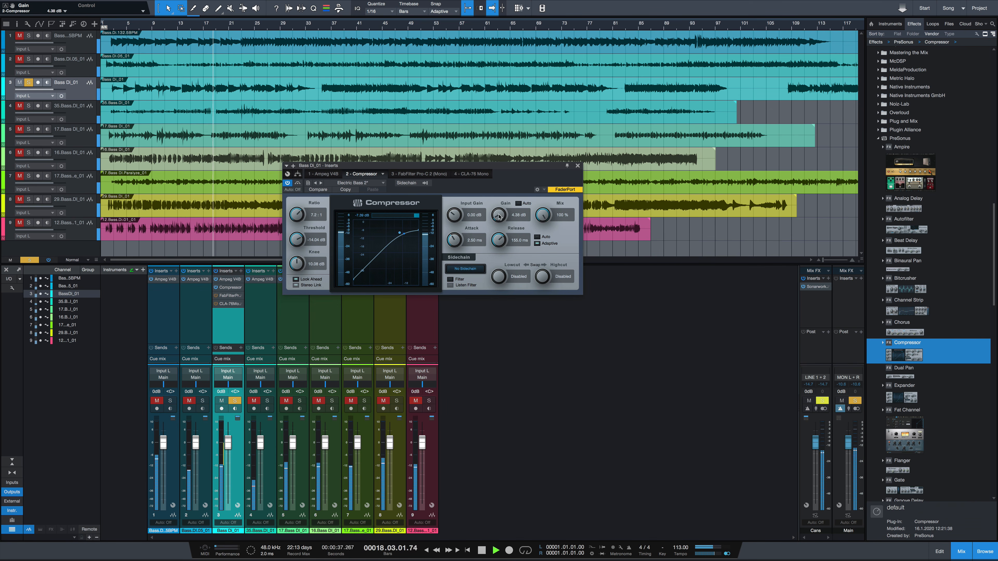
{"action": "key", "text": "space"}
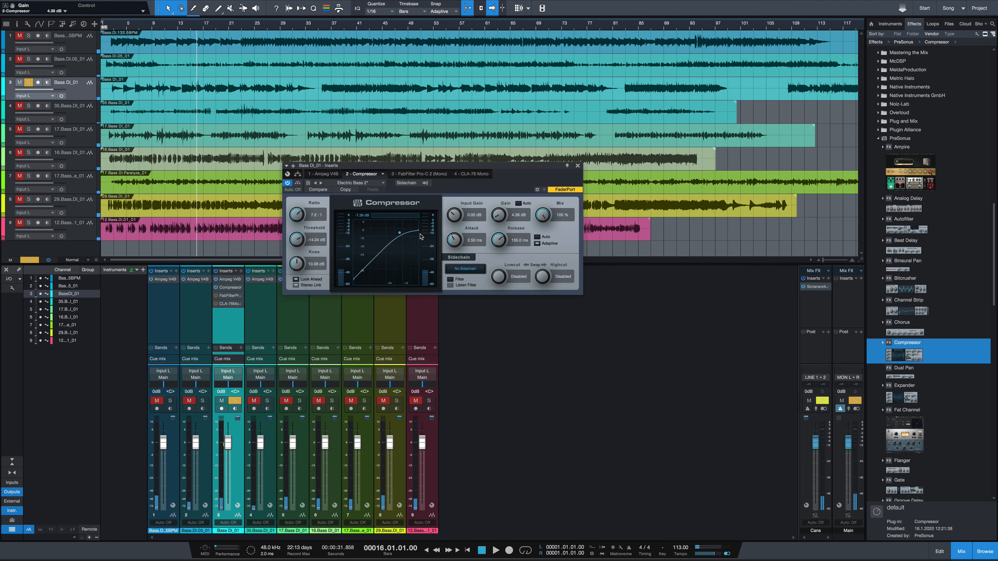
Set the Compressor's attack to about 15.5 ms and audition the bass before and after the change
{"action": "key", "text": "space"}
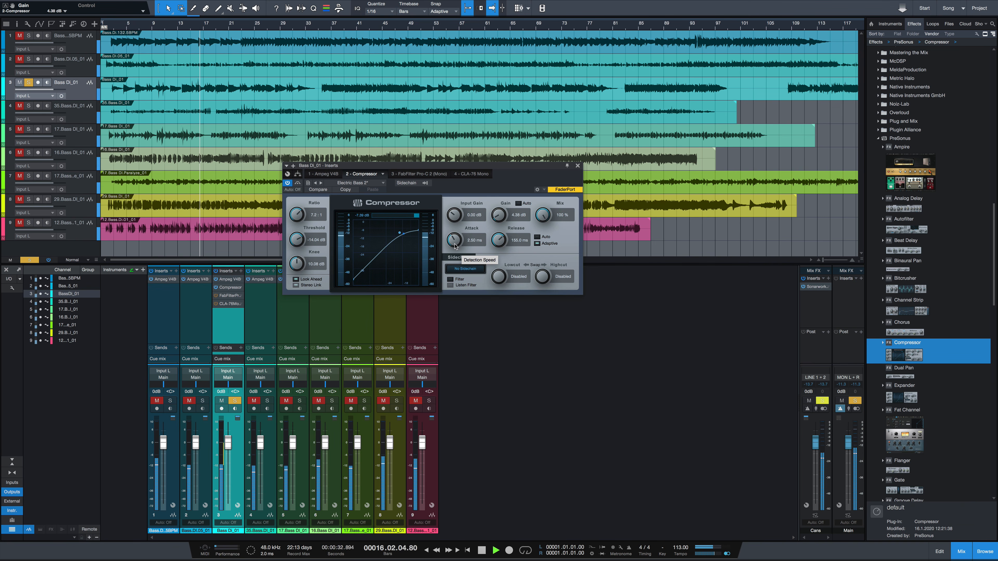
{"action": "key", "text": "space"}
{"action": "left_click_drag", "start_coordinate": [455, 245], "coordinate": [456, 232]}
{"action": "key", "text": "space"}
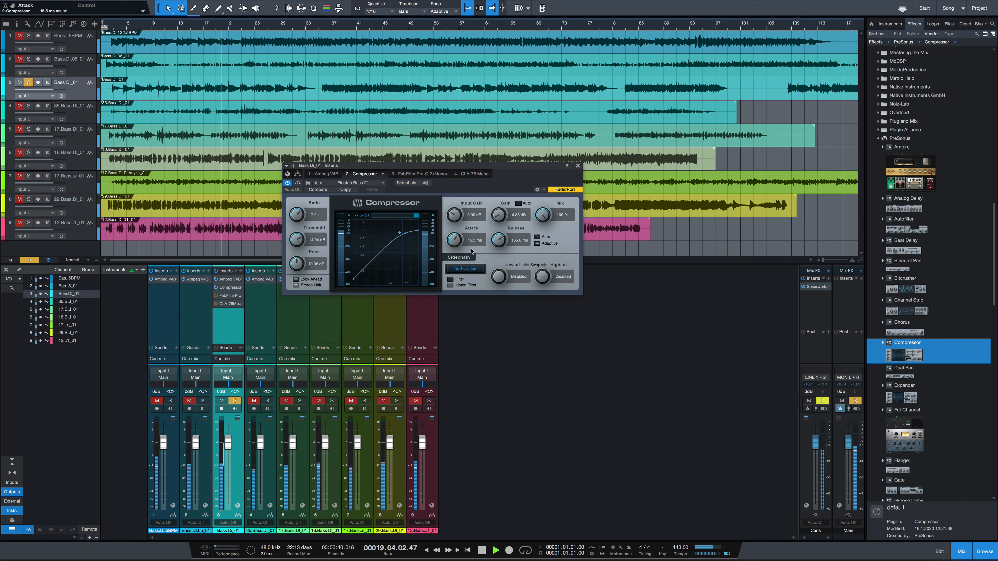
{"action": "key", "text": "space"}
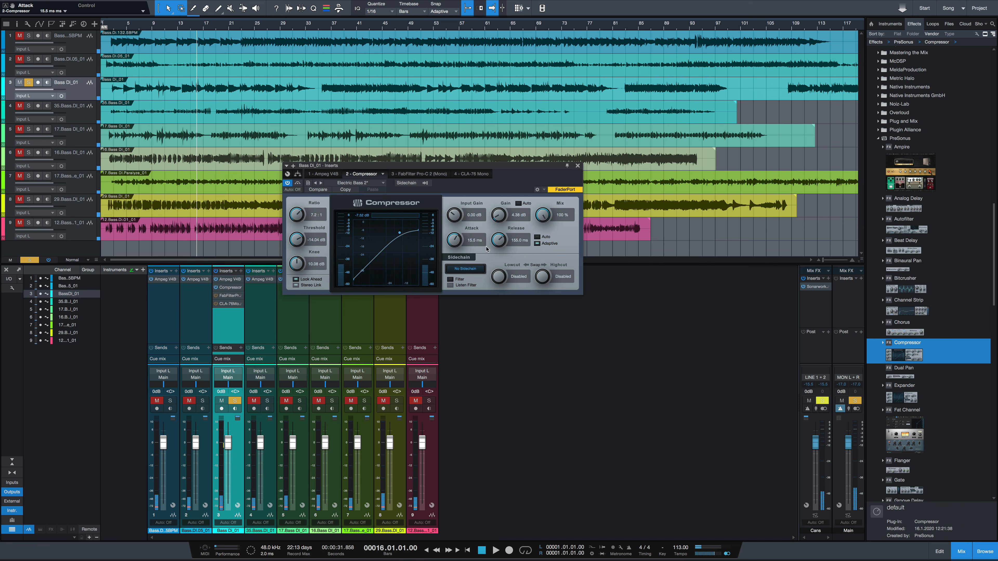